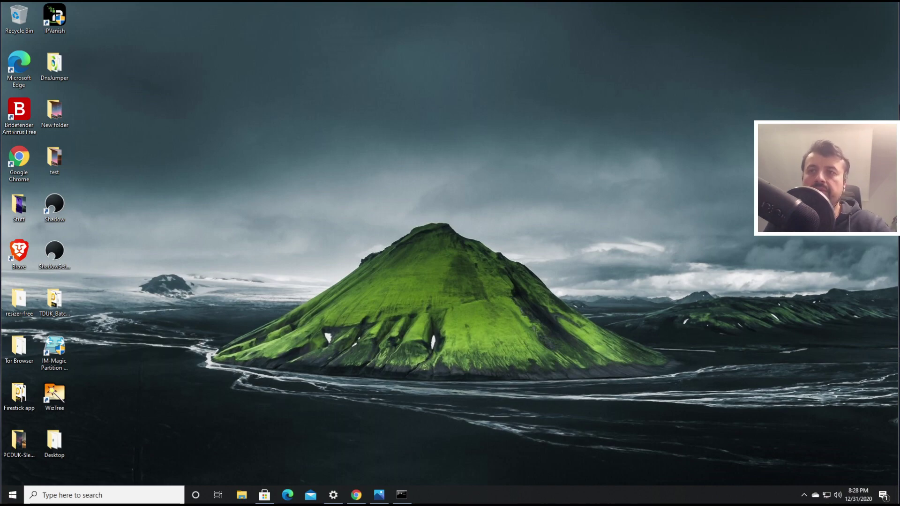
# Launch Command Prompt from Start search with Run as administrator and approve the UAC prompt.
pyautogui.click(12, 495)
pyautogui.write('cmd')
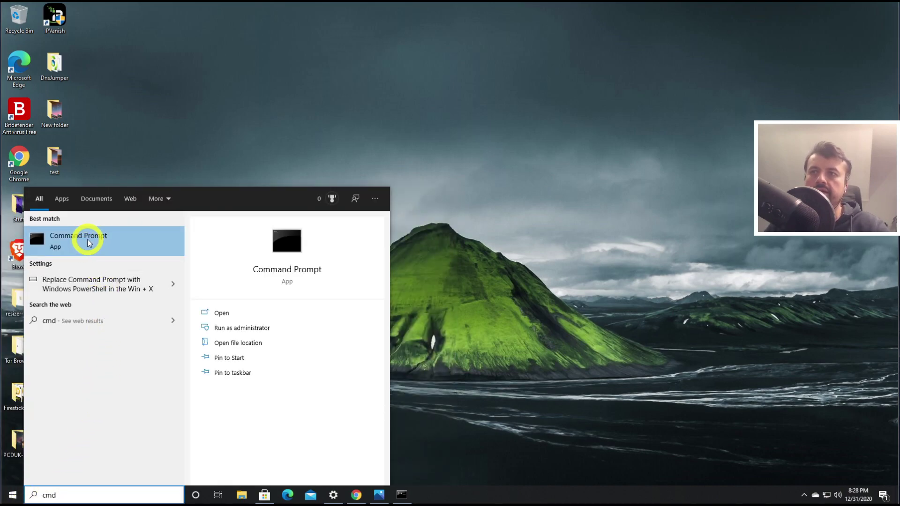
pyautogui.rightClick(90, 240)
pyautogui.click(133, 251)
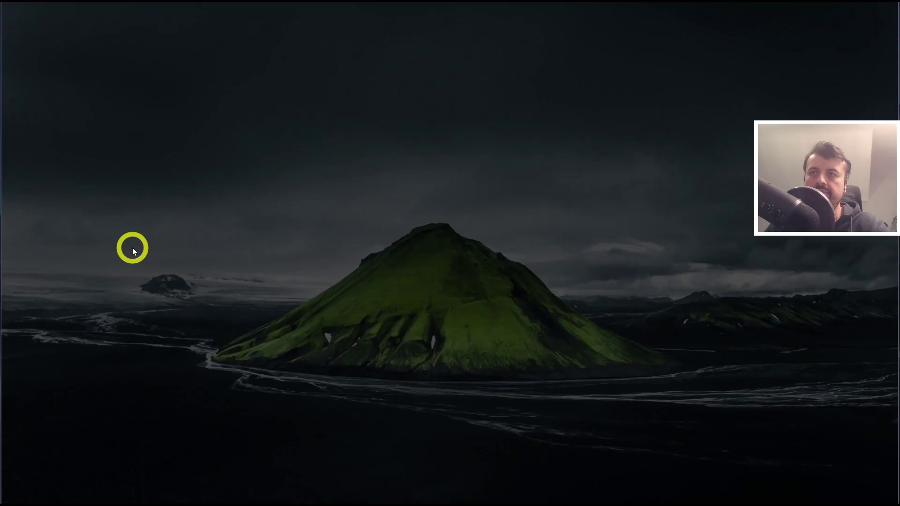
pyautogui.click(372, 307)
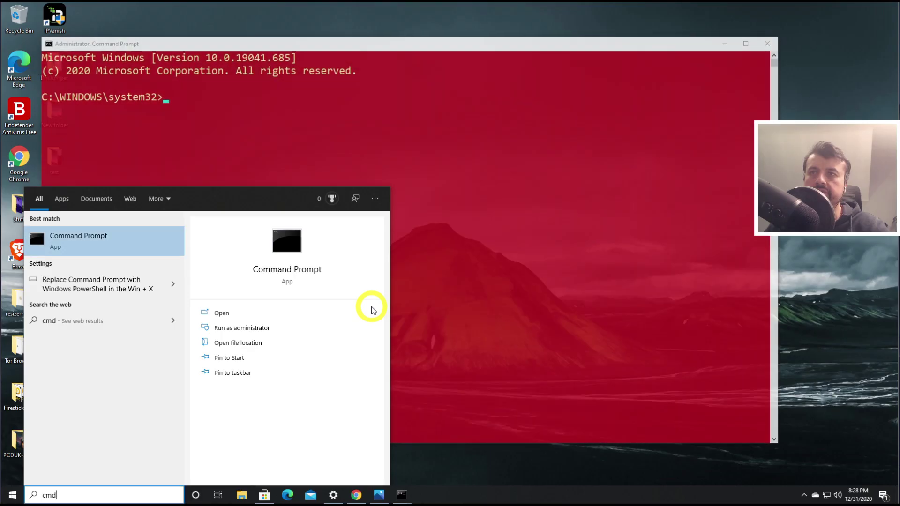
pyautogui.write('netsh')
# Start netsh and run wlan show profiles, listing PCDoctorUK and MI5van05.
pyautogui.press('Return')
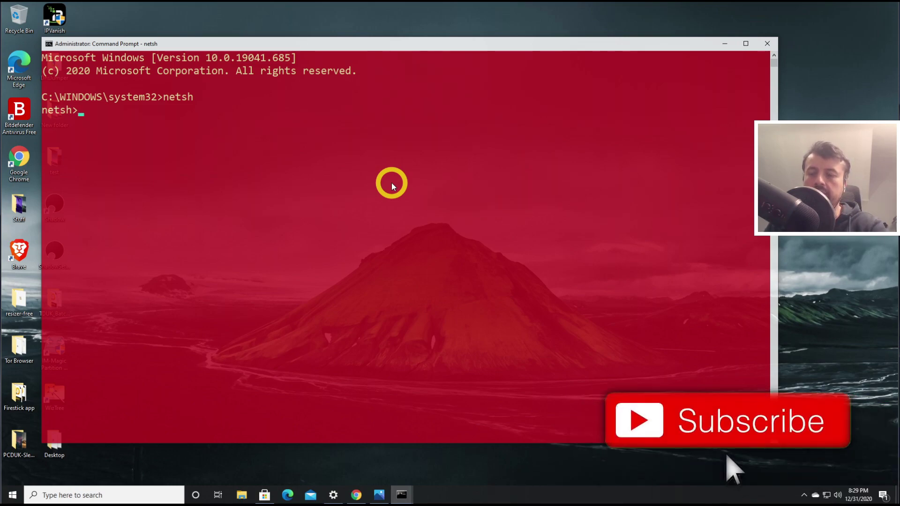
pyautogui.write('w')
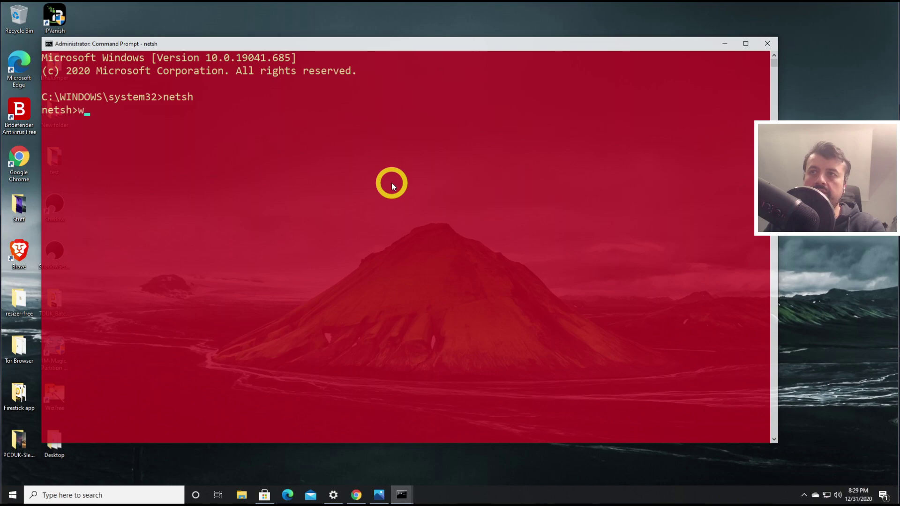
pyautogui.write('lan s')
pyautogui.write('how pr')
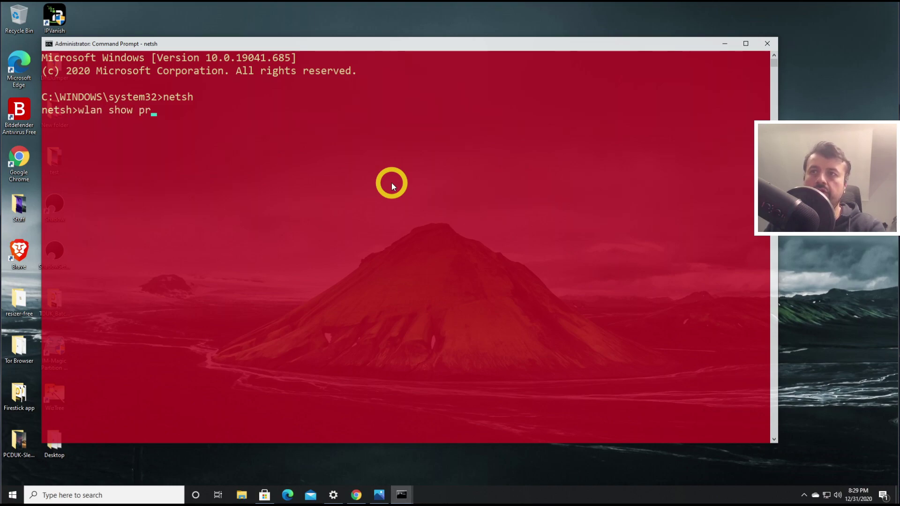
pyautogui.write('ofiles')
pyautogui.press('Return')
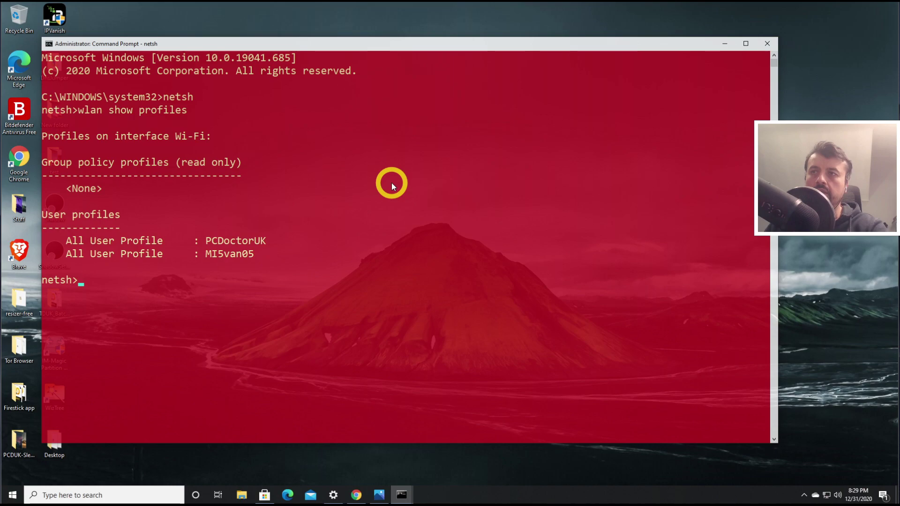
pyautogui.write('lan show po')
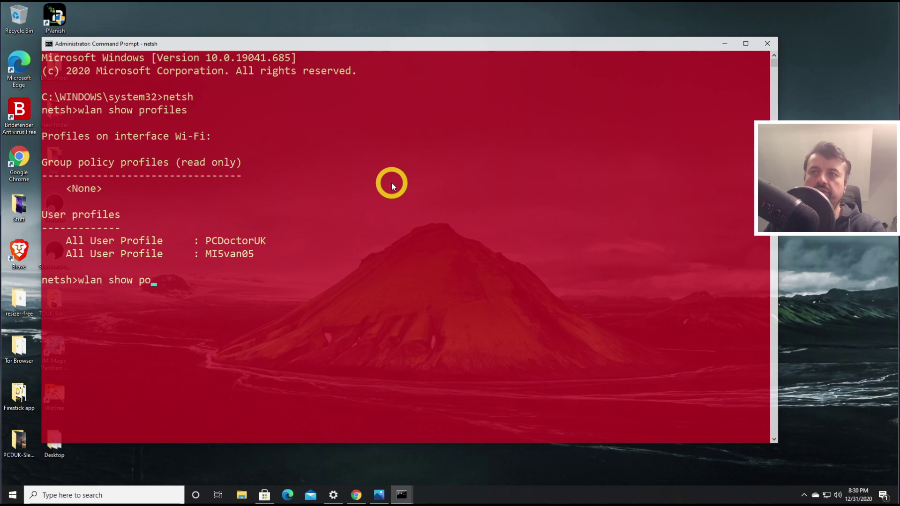
pyautogui.write('rofile PCDocot')
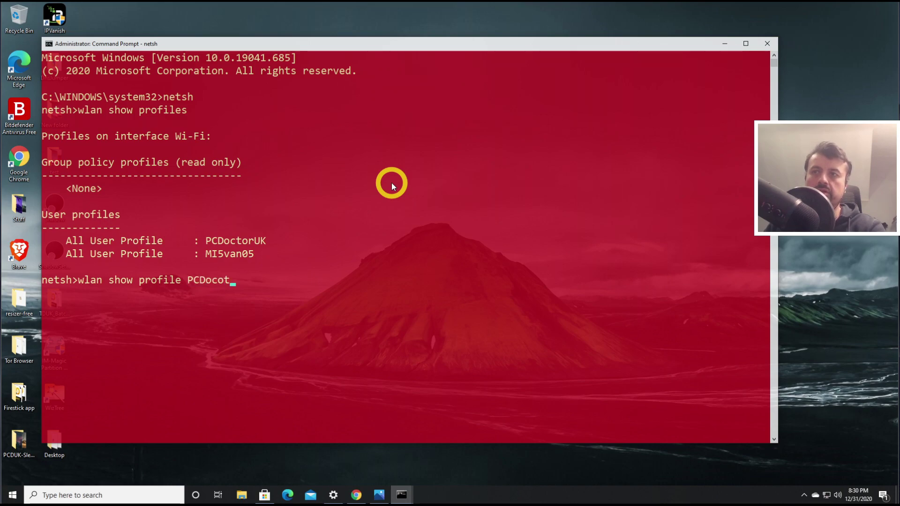
pyautogui.write('UK')
pyautogui.write(' key=clear')
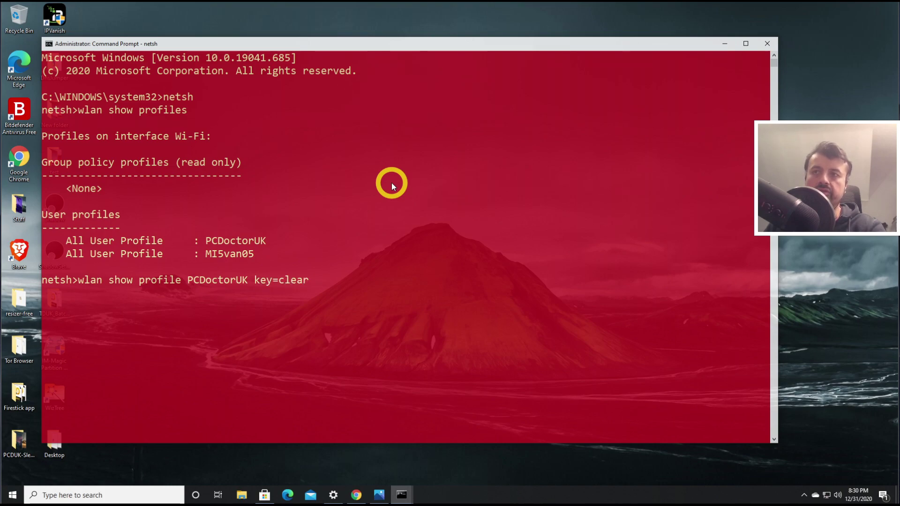
pyautogui.click(359, 289)
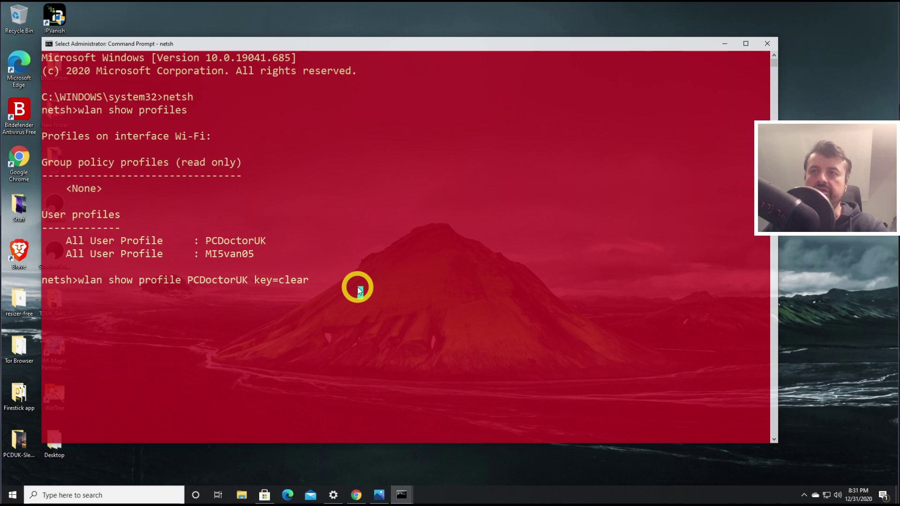
pyautogui.press('Return')
pyautogui.press('Return')
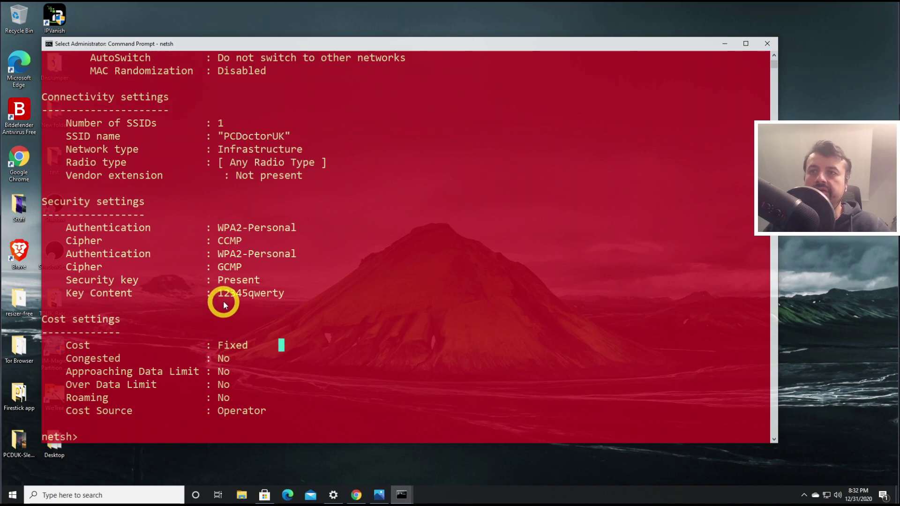
pyautogui.moveTo(217, 293); pyautogui.dragTo(285, 295)
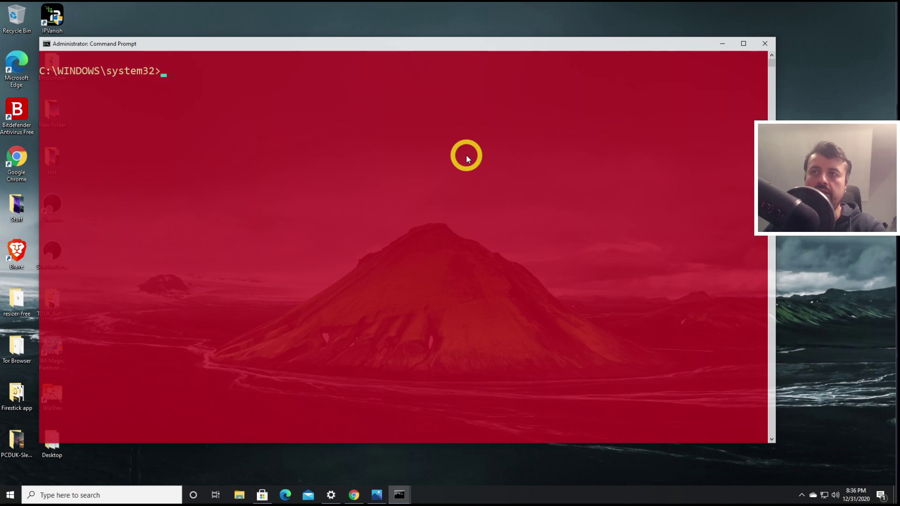
pyautogui.write('netsh ')
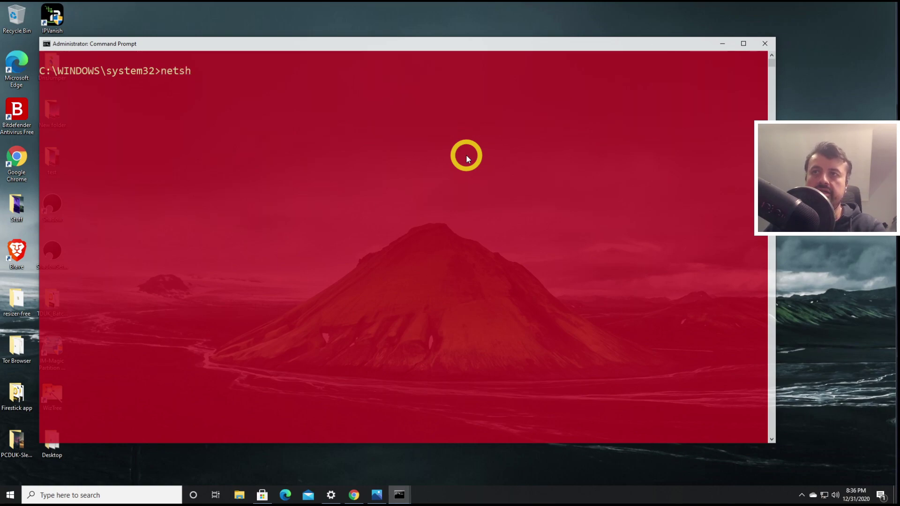
pyautogui.write('wlan ')
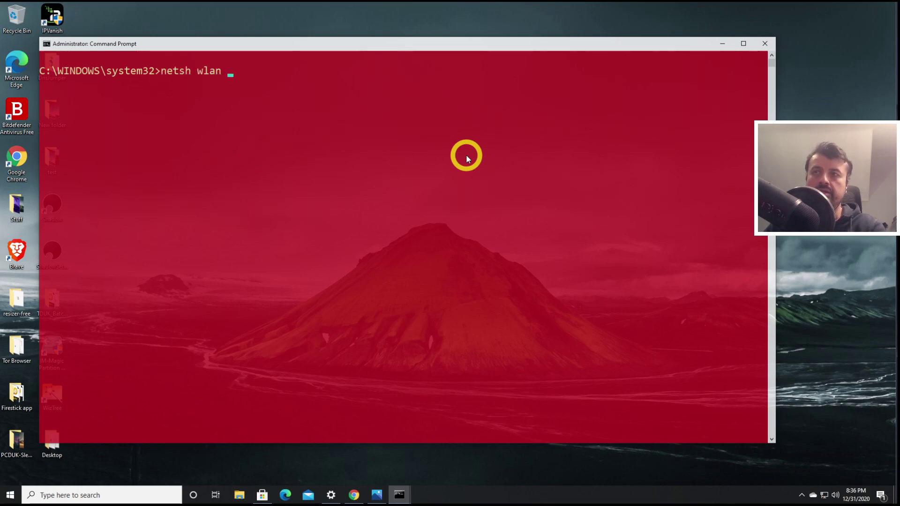
pyautogui.write('show profile PCD')
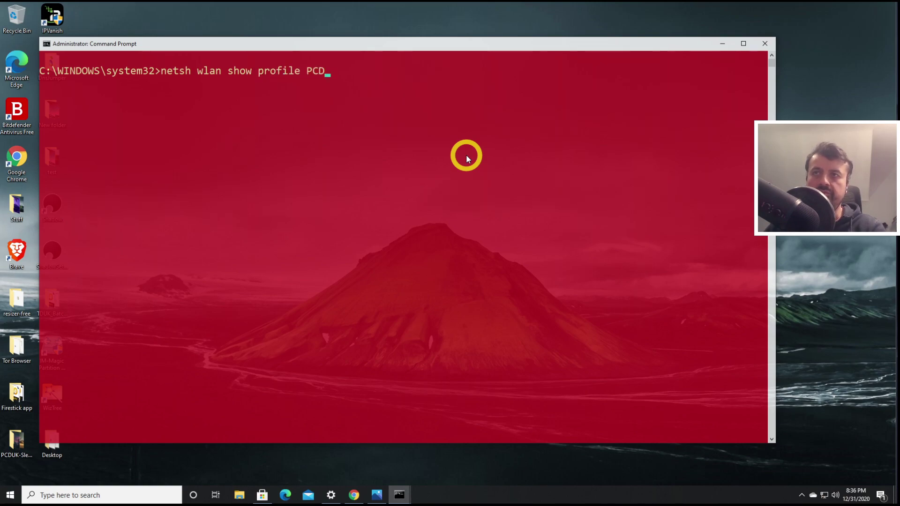
pyautogui.write('co')
# Fix a typo in the profile name while typing the PCDoctoruk key=clear | findstr "Key" command.
pyautogui.press('BackSpace')
pyautogui.press('BackSpace')
pyautogui.write('octoruk key=clear')
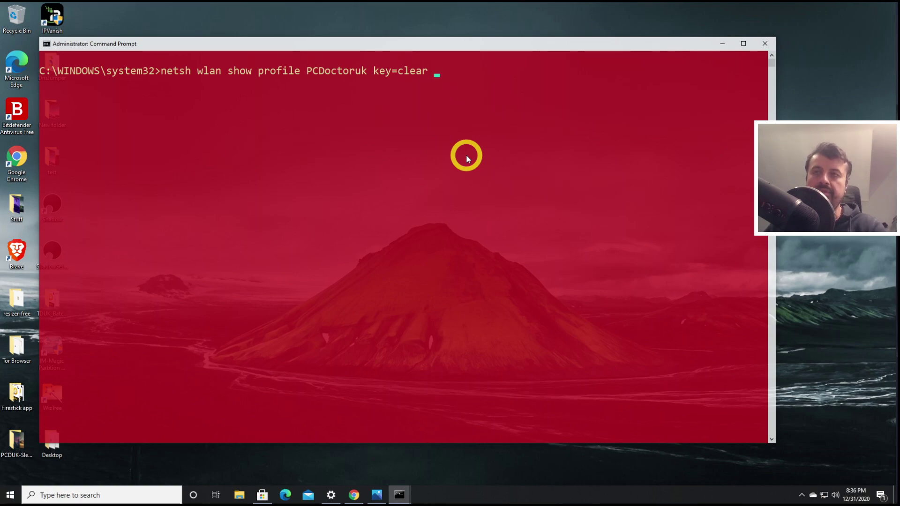
pyautogui.write(' |')
pyautogui.write(' fin')
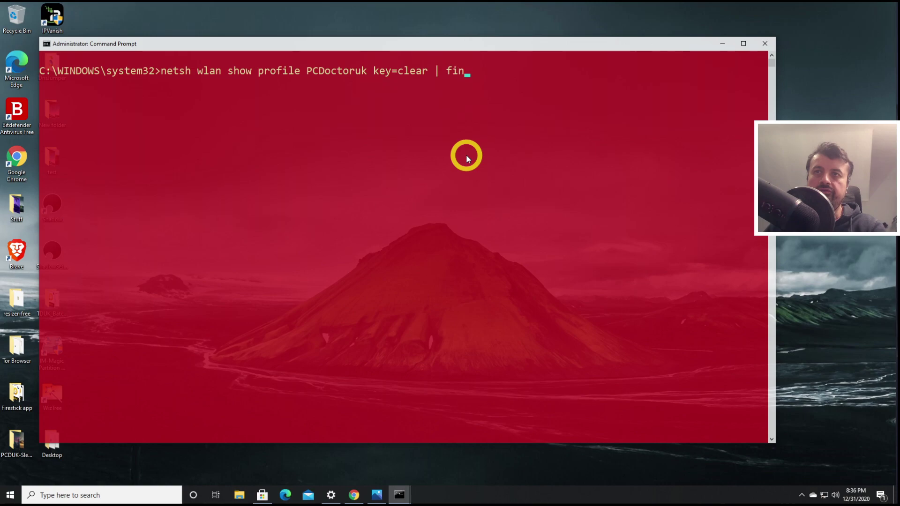
pyautogui.write('dstr')
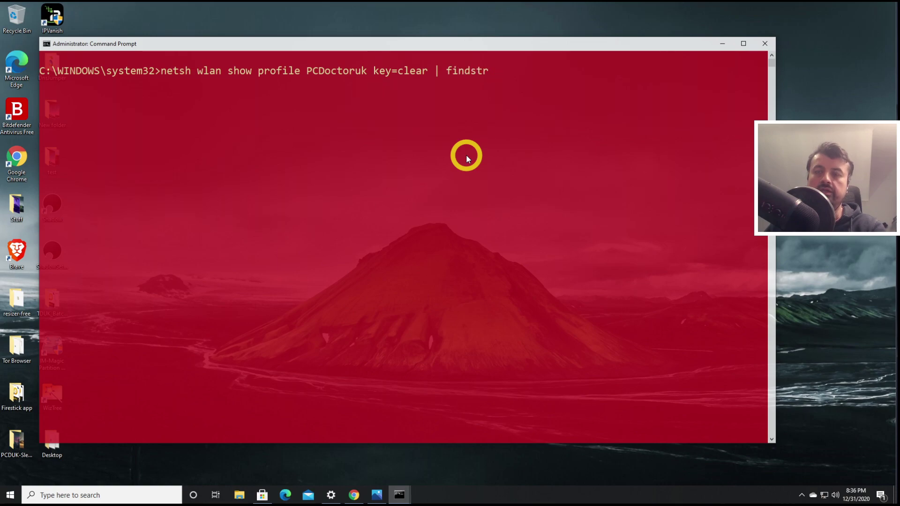
pyautogui.write(' "Key')
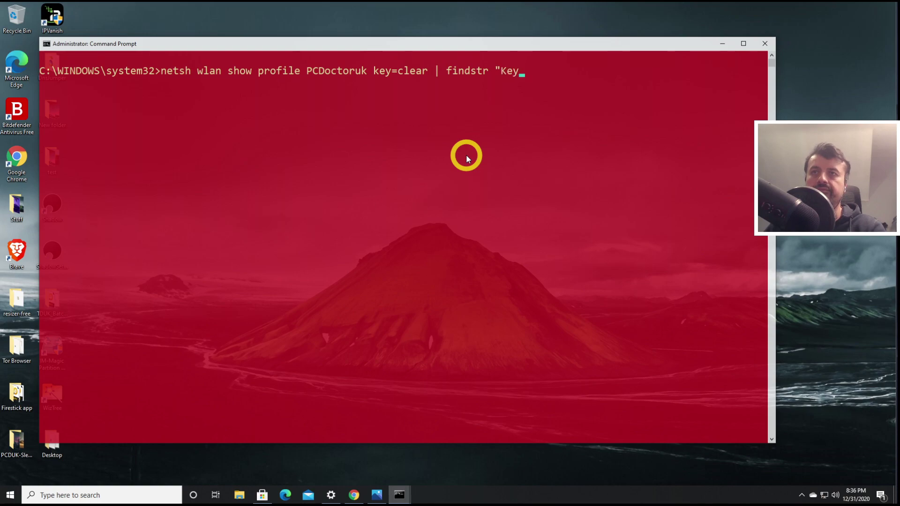
pyautogui.write('"')
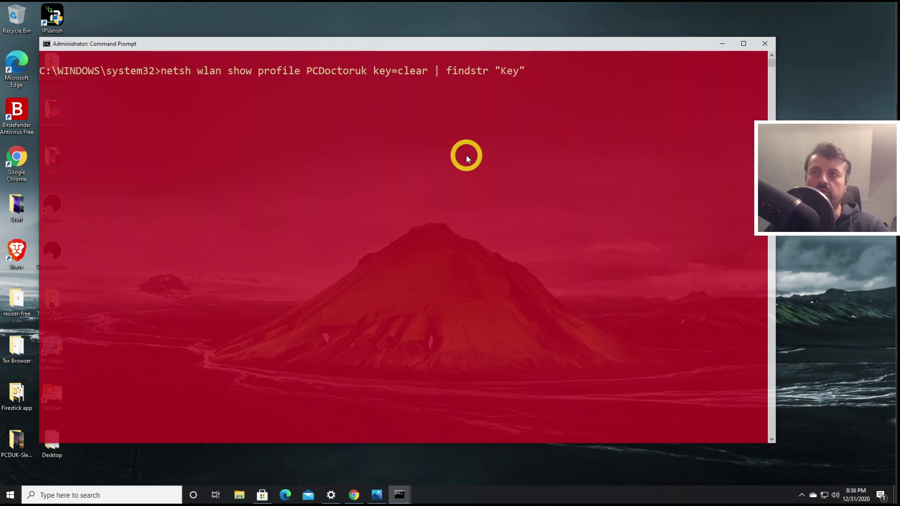